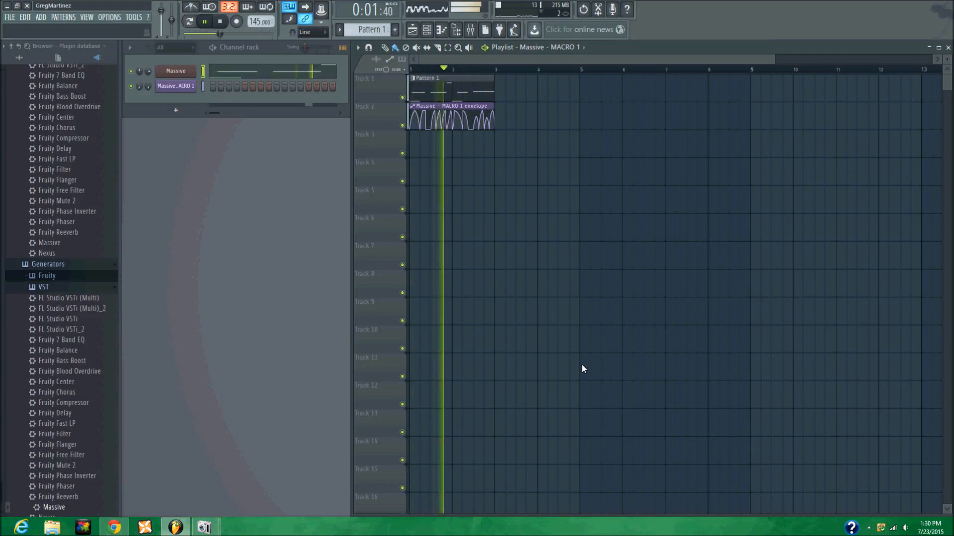
- Stop playback, open the Massive synth, and choose Deep Throat, Gentle Speech and Iron as the wavetables for oscillators 1, 2 and 3
key(space)
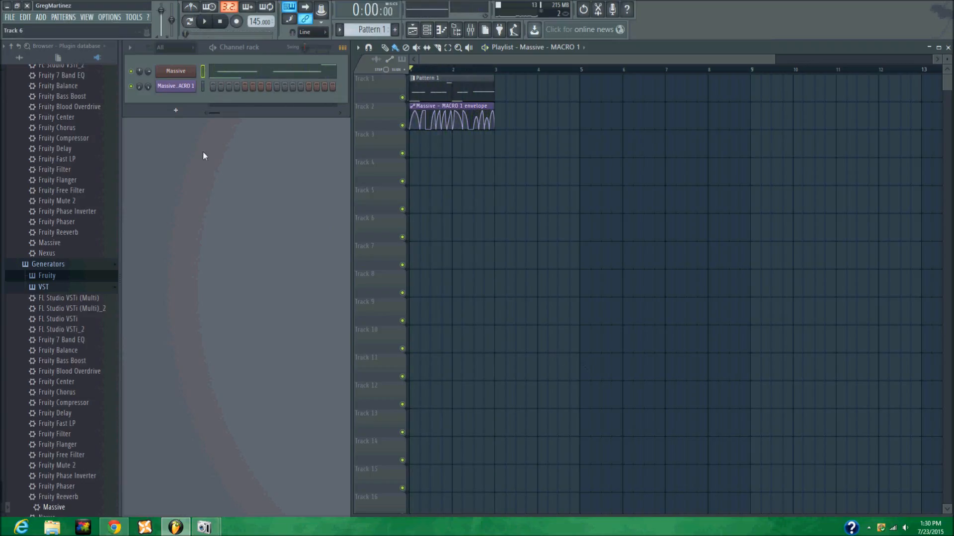
click(180, 71)
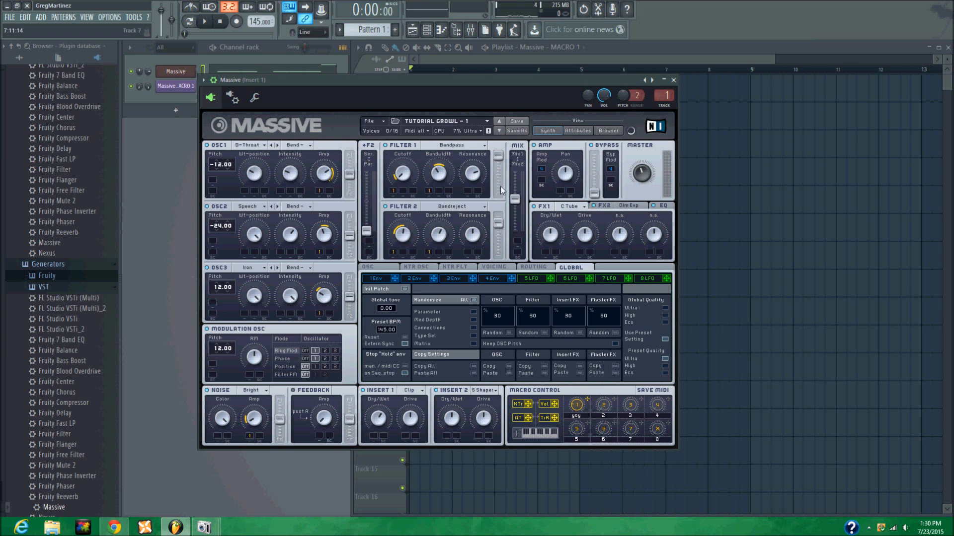
click(254, 147)
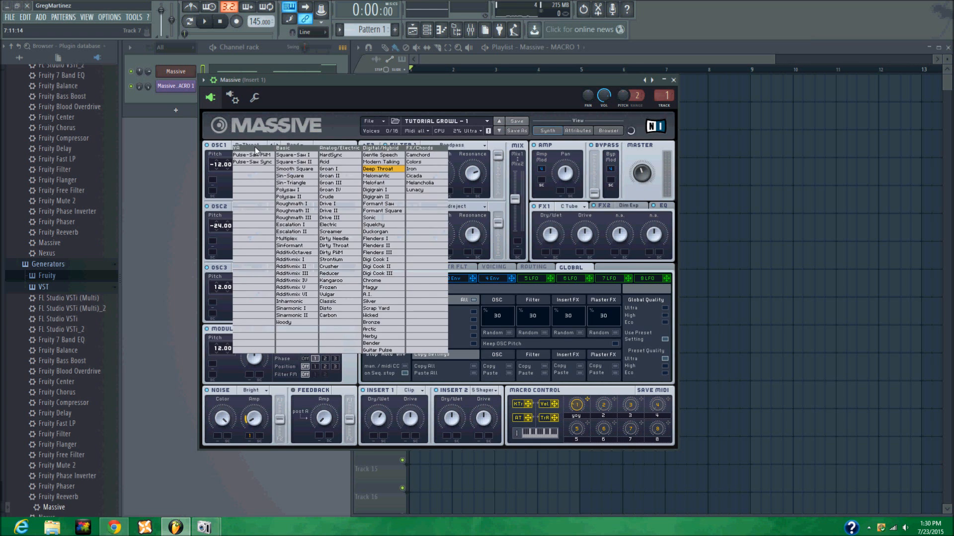
click(403, 170)
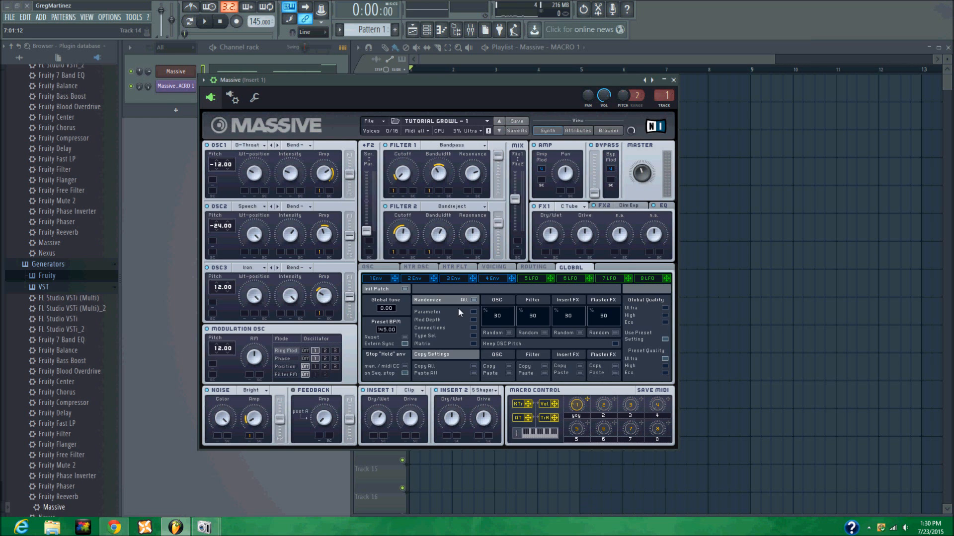
click(248, 206)
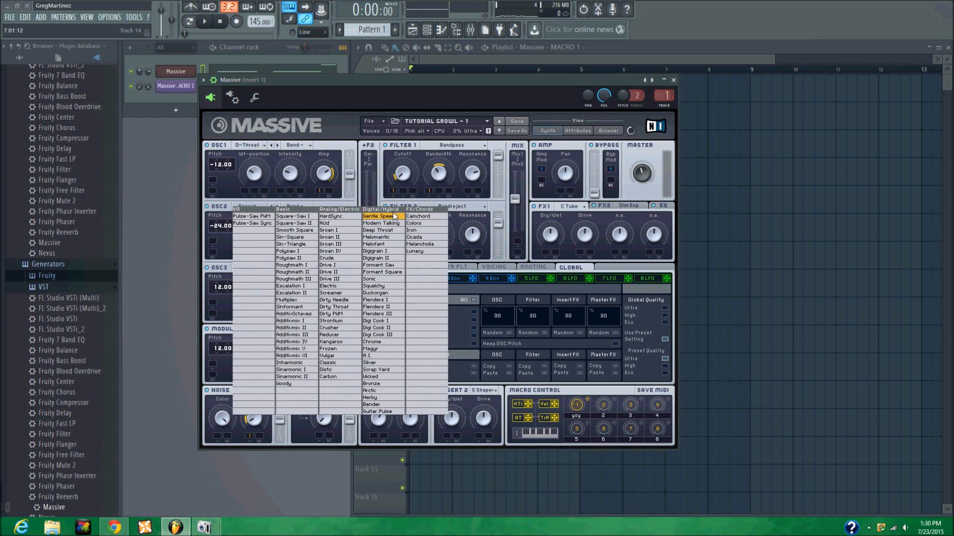
click(395, 218)
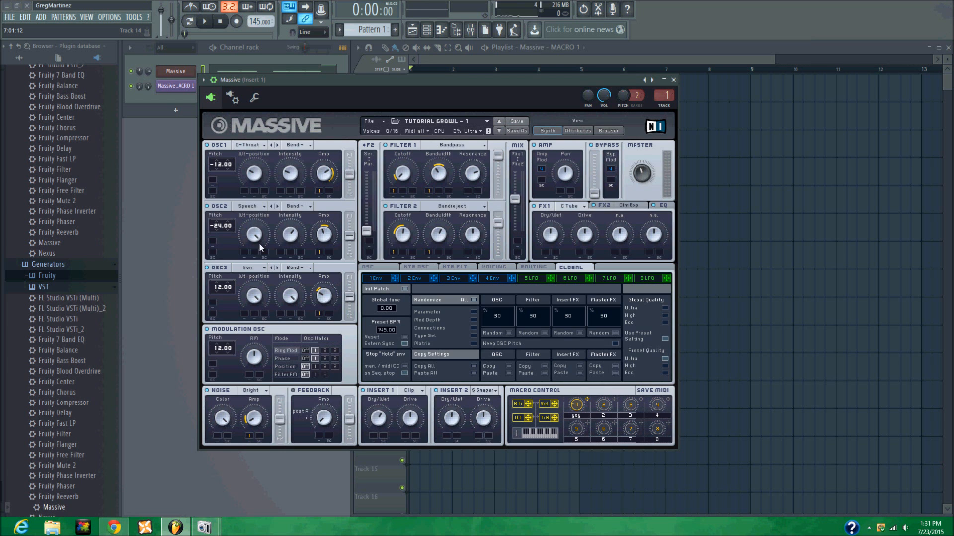
click(261, 269)
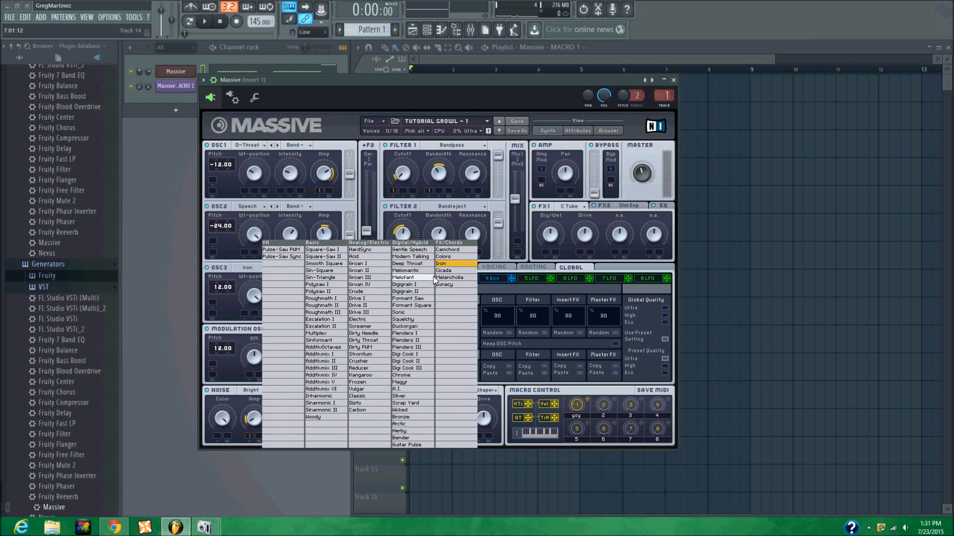
click(447, 265)
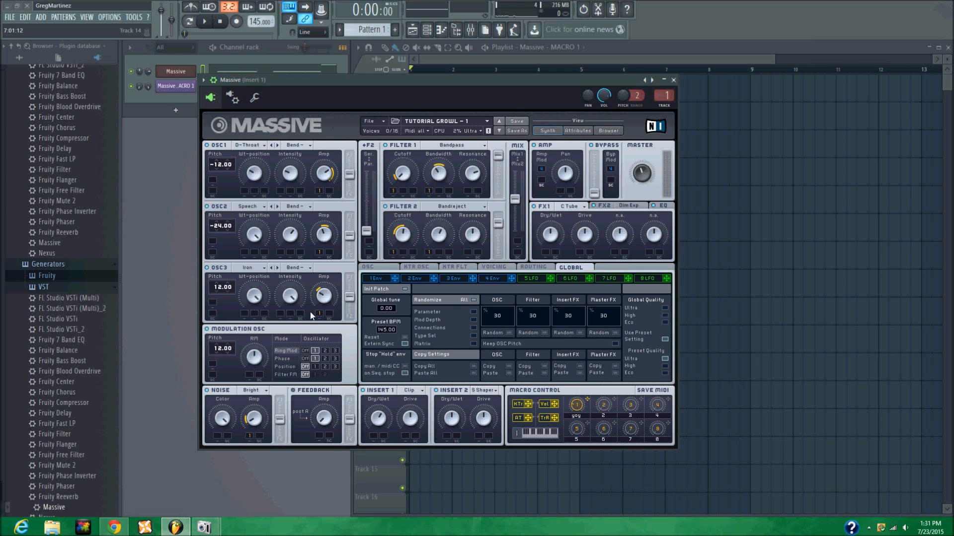
- Set the modulation oscillator to Ring Mod mode and the noise type to Bright Noise
click(286, 360)
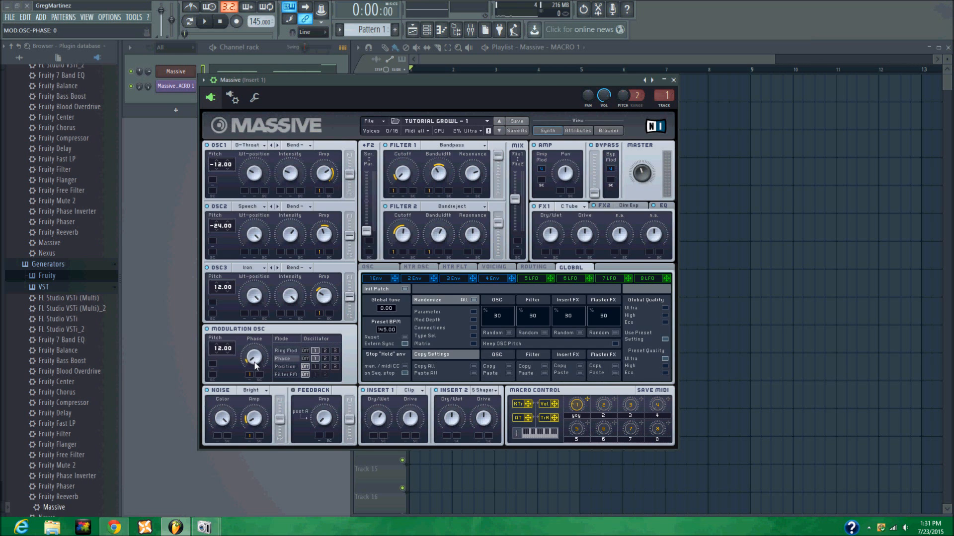
click(291, 351)
click(252, 395)
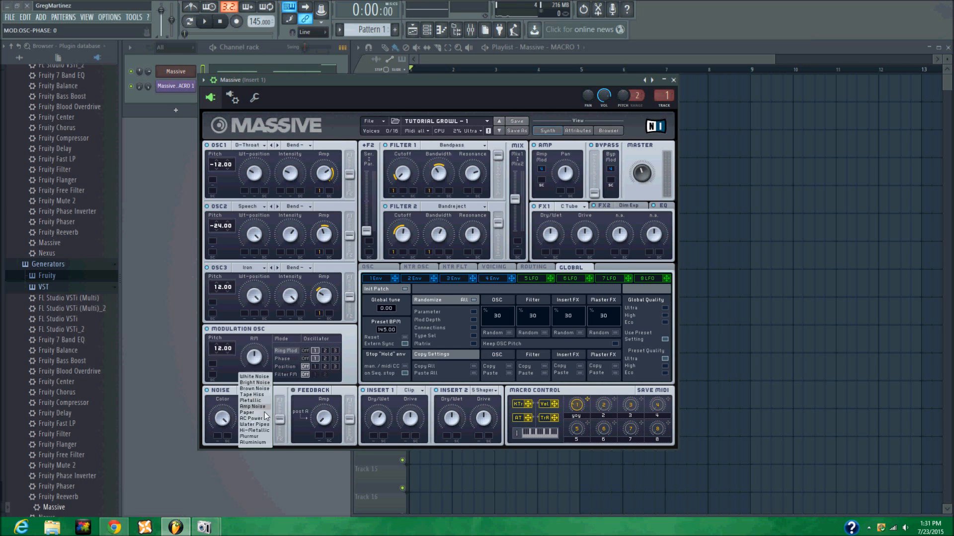
click(247, 385)
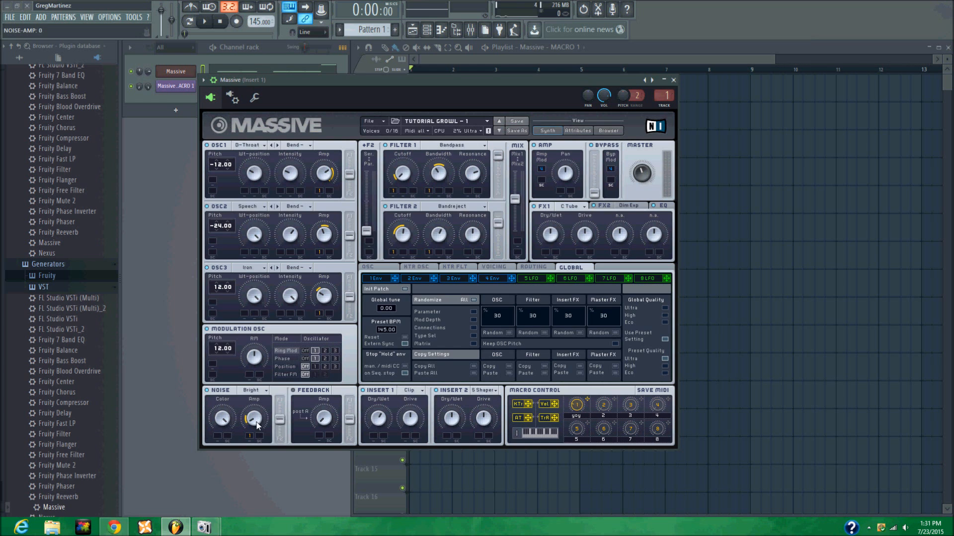
- Set the Insert 1 effect to Hardclipper and the Insert 2 effect to Sine Shaper
click(410, 391)
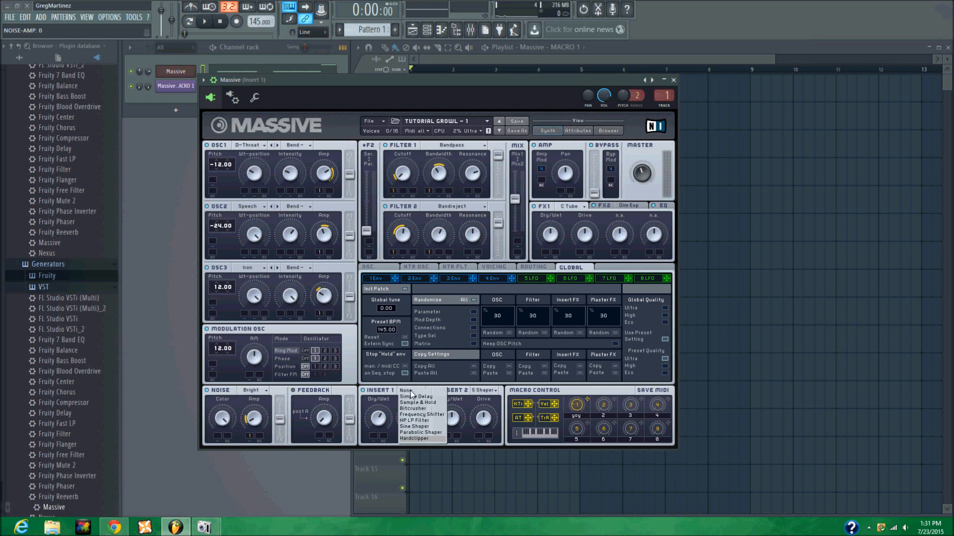
click(416, 438)
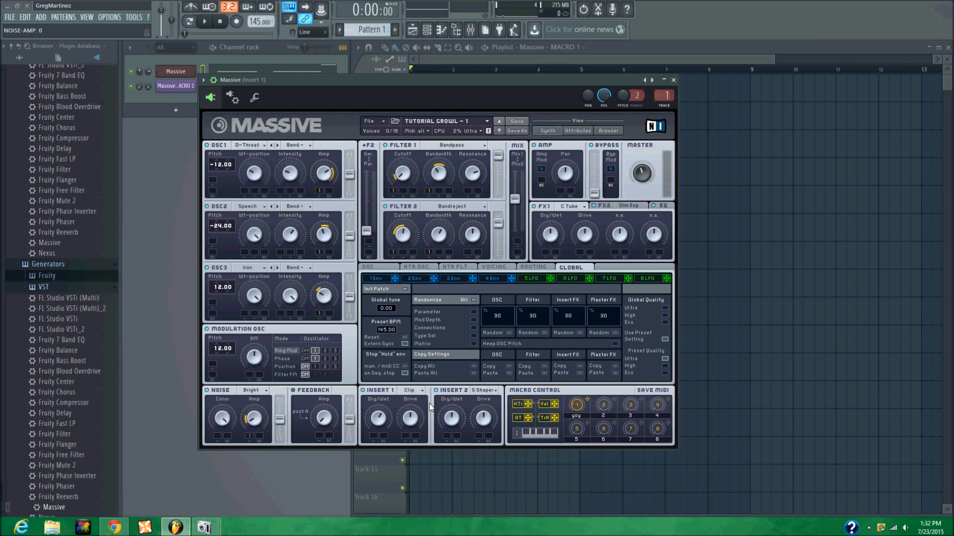
click(415, 422)
click(489, 391)
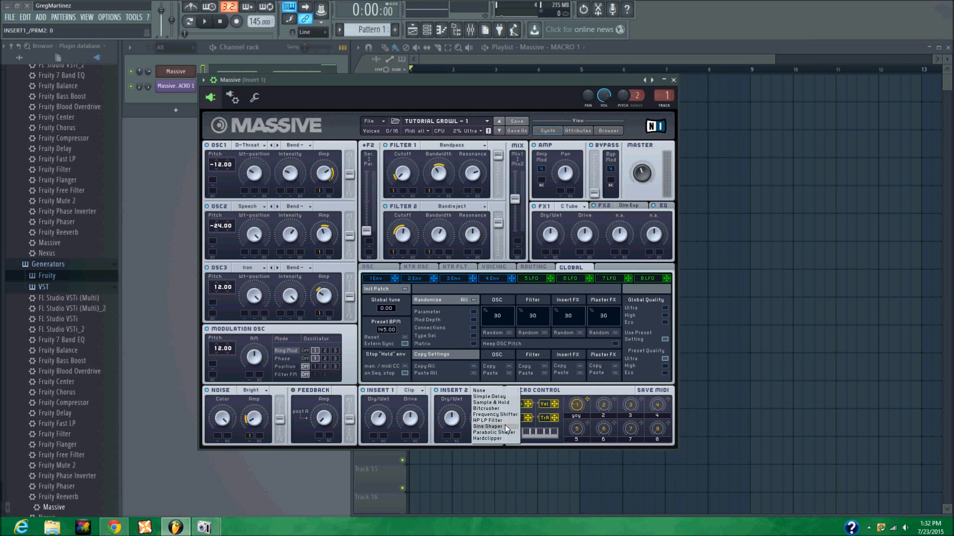
click(505, 426)
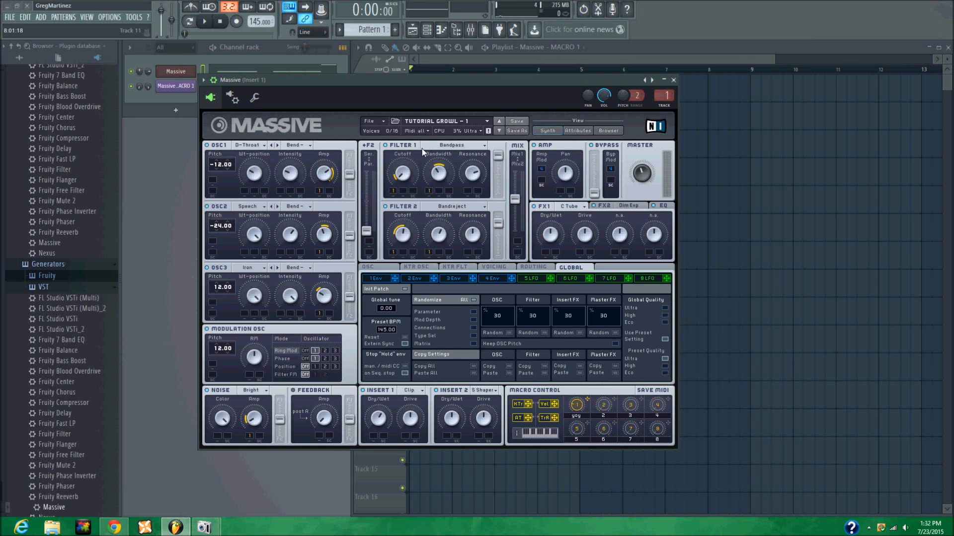
- Set Filter 1 to Bandpass and Filter 2 to Bandreject
click(436, 145)
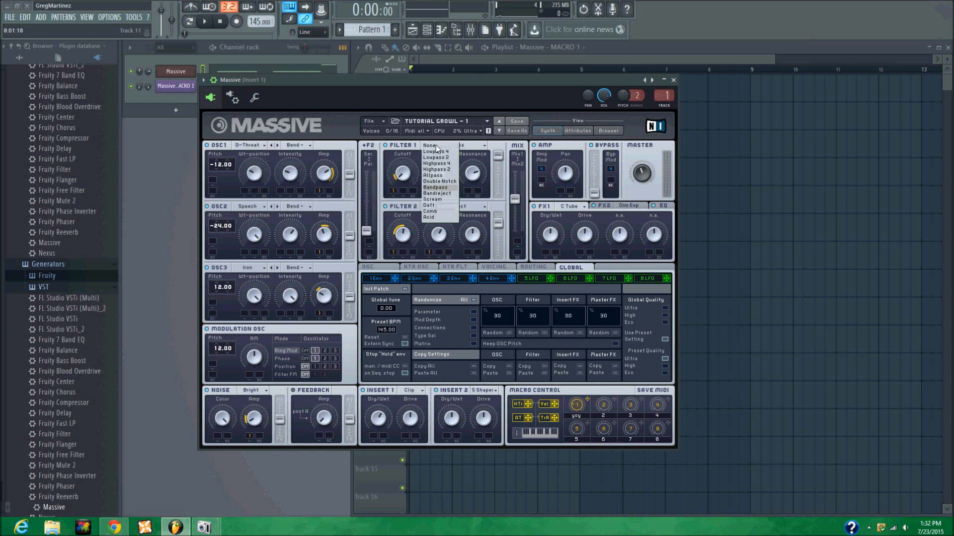
click(434, 194)
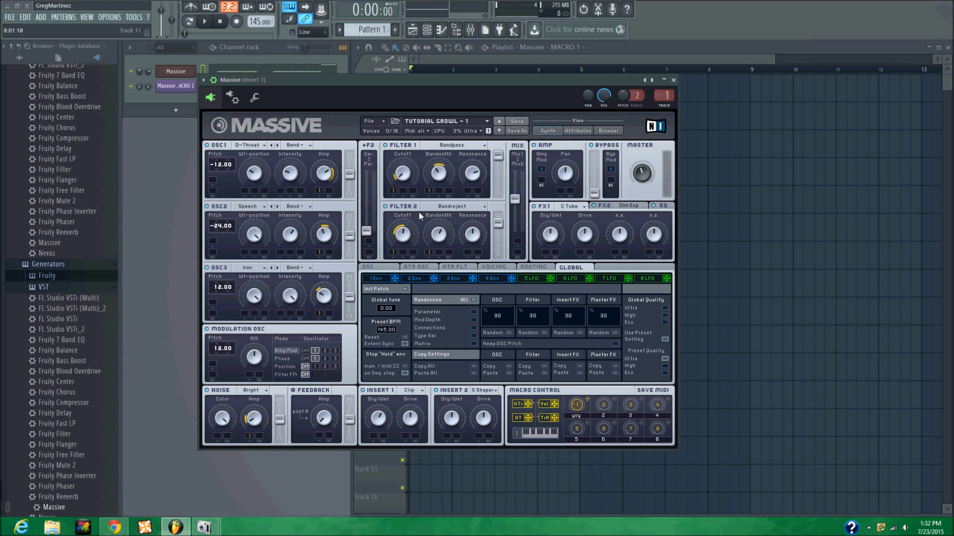
click(440, 206)
click(439, 255)
- Try serial filter routing with the filter mix at Mix2, and return the faders to parallel and centre
drag(495, 157, 499, 177)
drag(366, 232, 366, 172)
drag(516, 199, 515, 232)
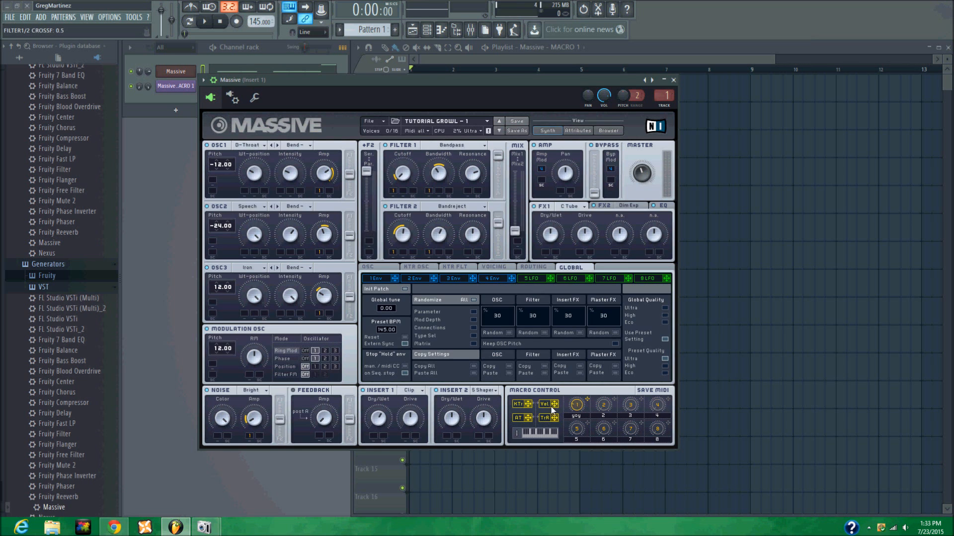
drag(366, 172, 366, 231)
double_click(519, 230)
- Set the FX1 effect to Classic Tube and the FX2 effect to Dimension Expander
click(572, 207)
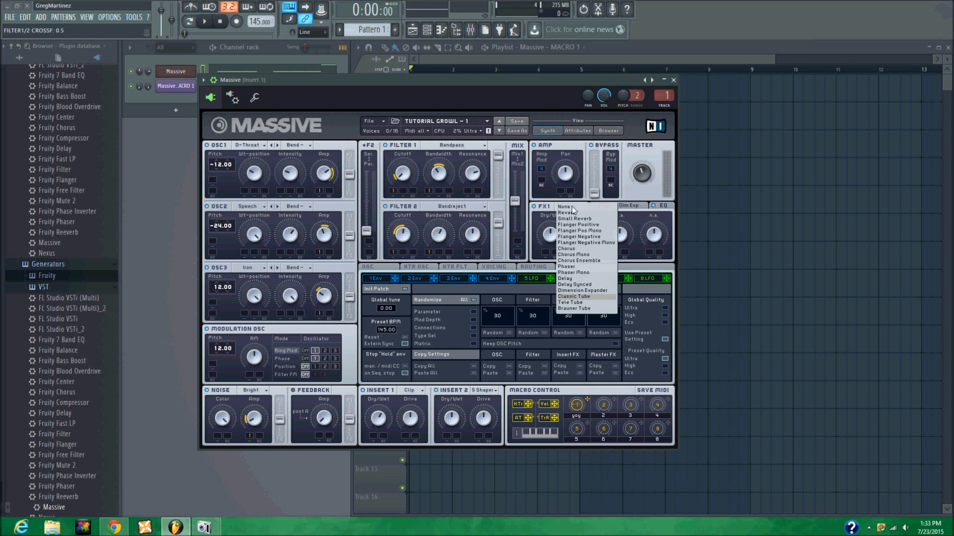
click(580, 297)
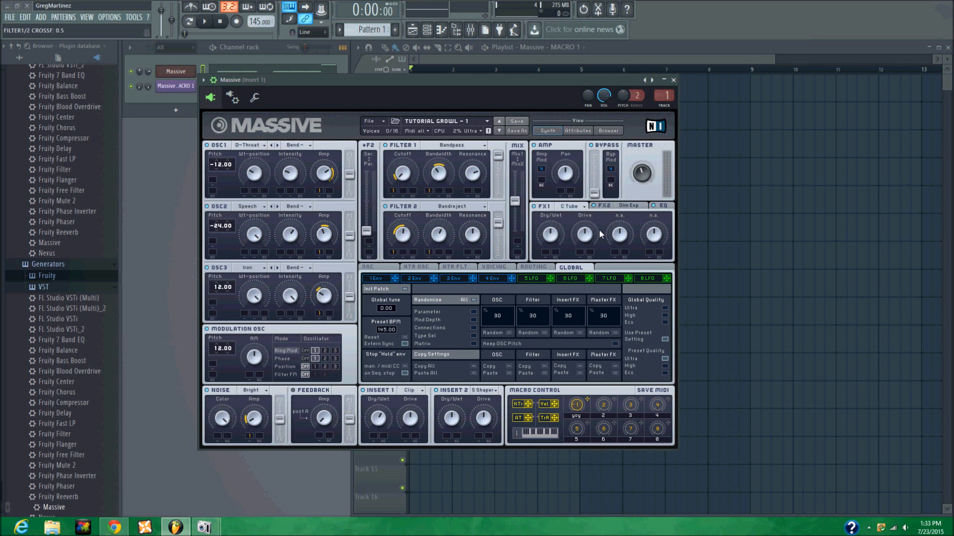
click(613, 207)
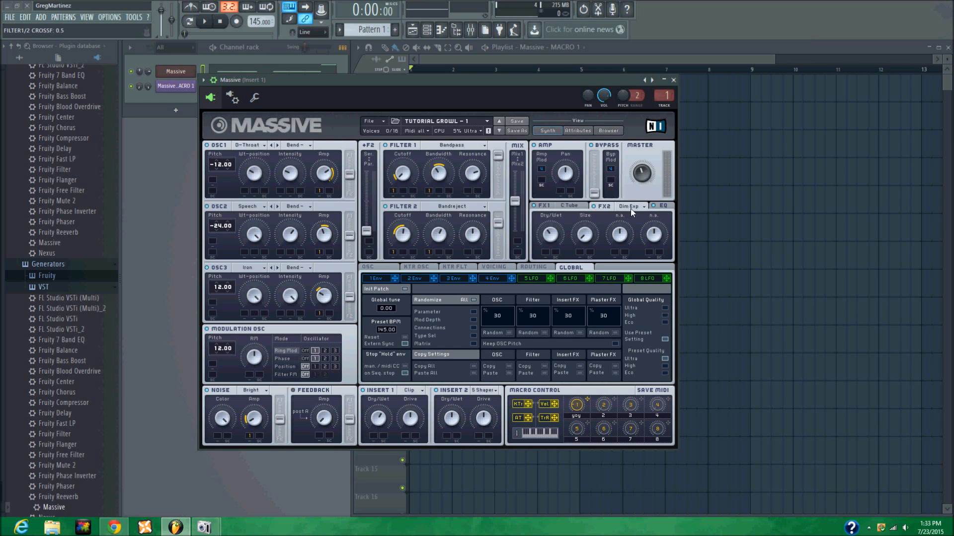
click(630, 209)
click(640, 291)
- Review the EQ knobs, the voicing and unison settings, and the oscillator phase settings
click(664, 206)
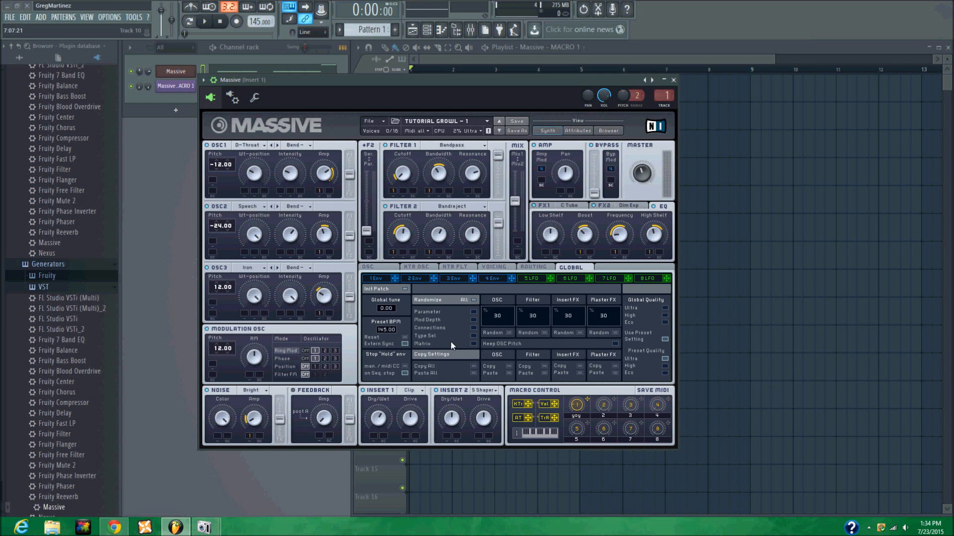
click(493, 267)
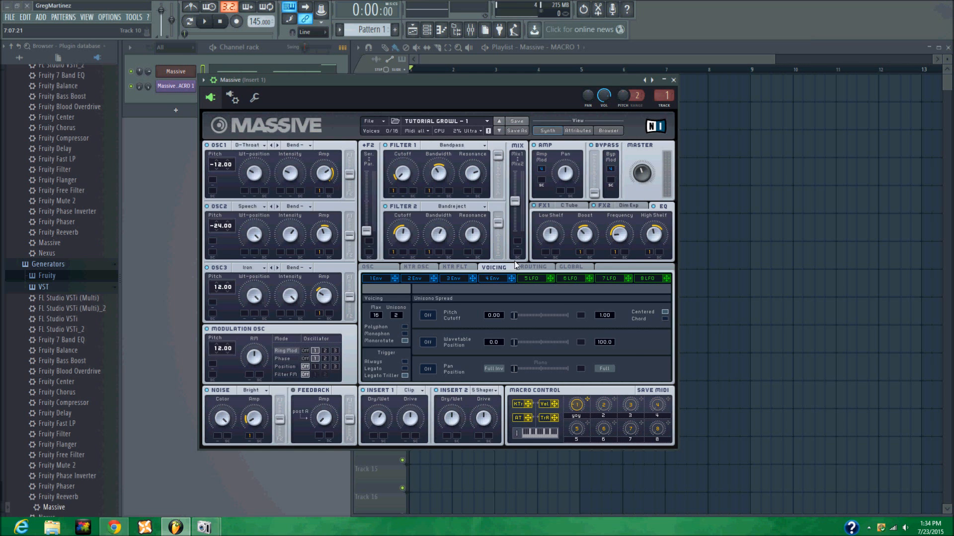
click(391, 269)
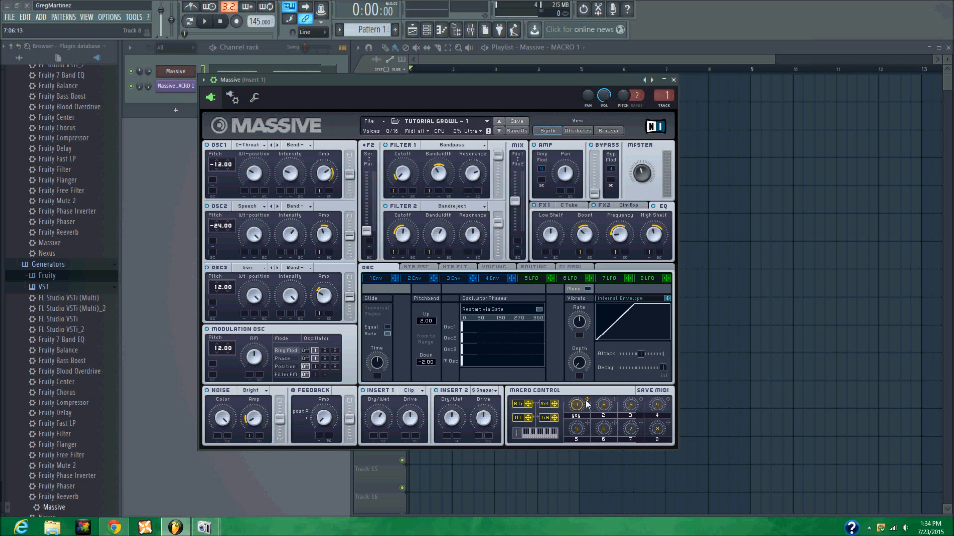
- Assign Macro 1 to oscillator 2's Amp and adjust its modulation of the modulation oscillator's Phase amount
drag(588, 401, 321, 254)
click(284, 359)
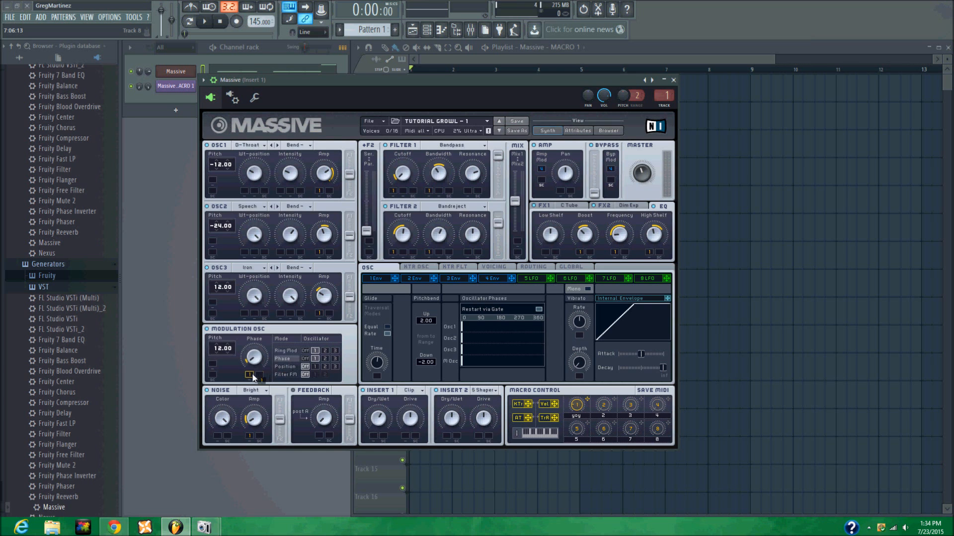
drag(252, 374, 249, 376)
- Adjust the Macro 1 modulation on Filter 1's Bandwidth and the EQ's Frequency and High Shelf, and close the synth window
drag(429, 190, 430, 194)
double_click(614, 253)
drag(614, 235, 610, 225)
double_click(651, 253)
click(672, 80)
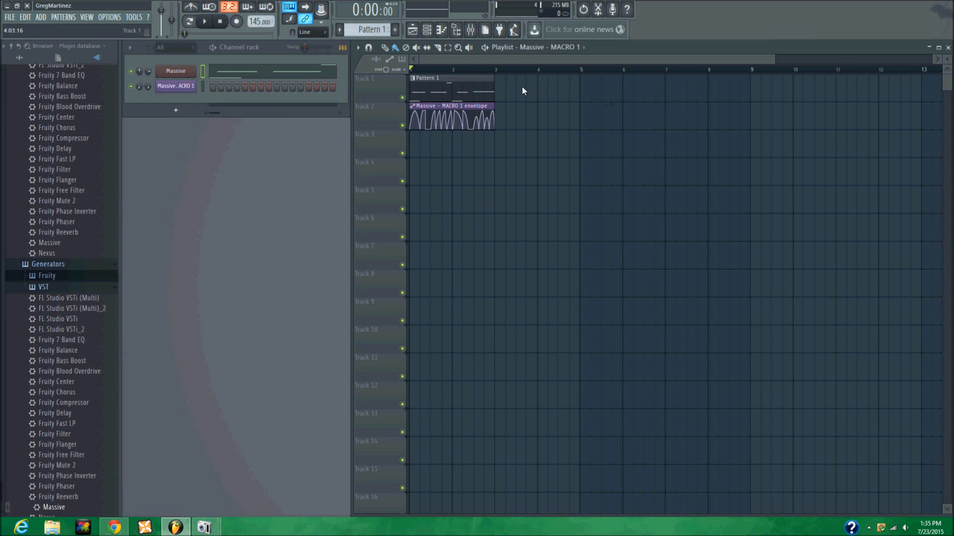
scroll(455, 71, down, 2)
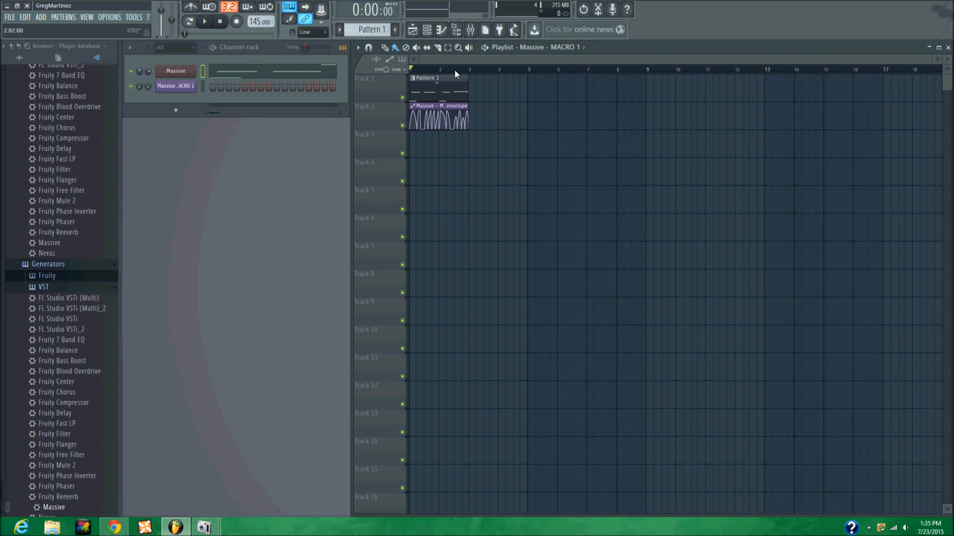